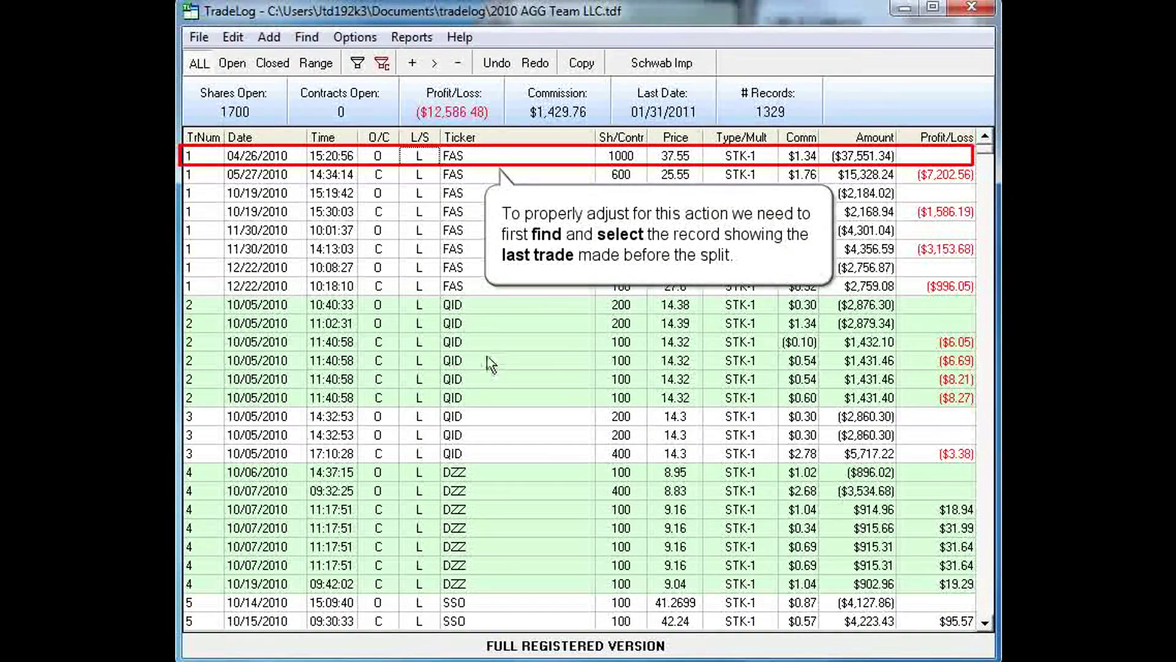
Step: Open the stock split adjustment for the 04/26/2010 FAS purchase
left_click(455, 159)
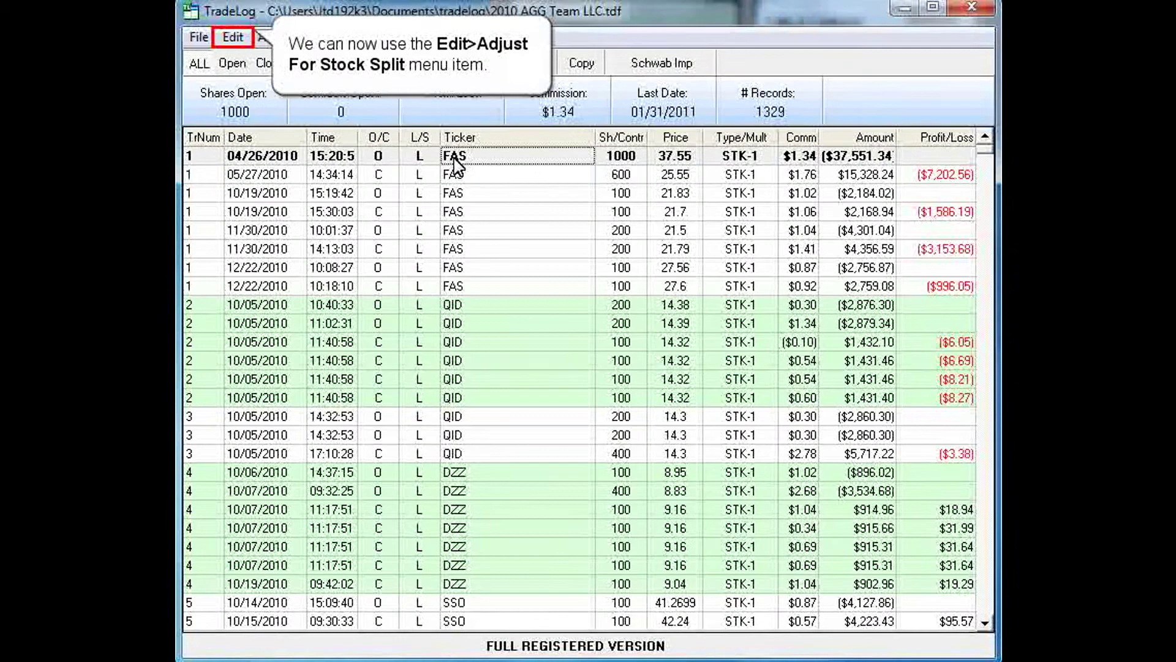
left_click(233, 39)
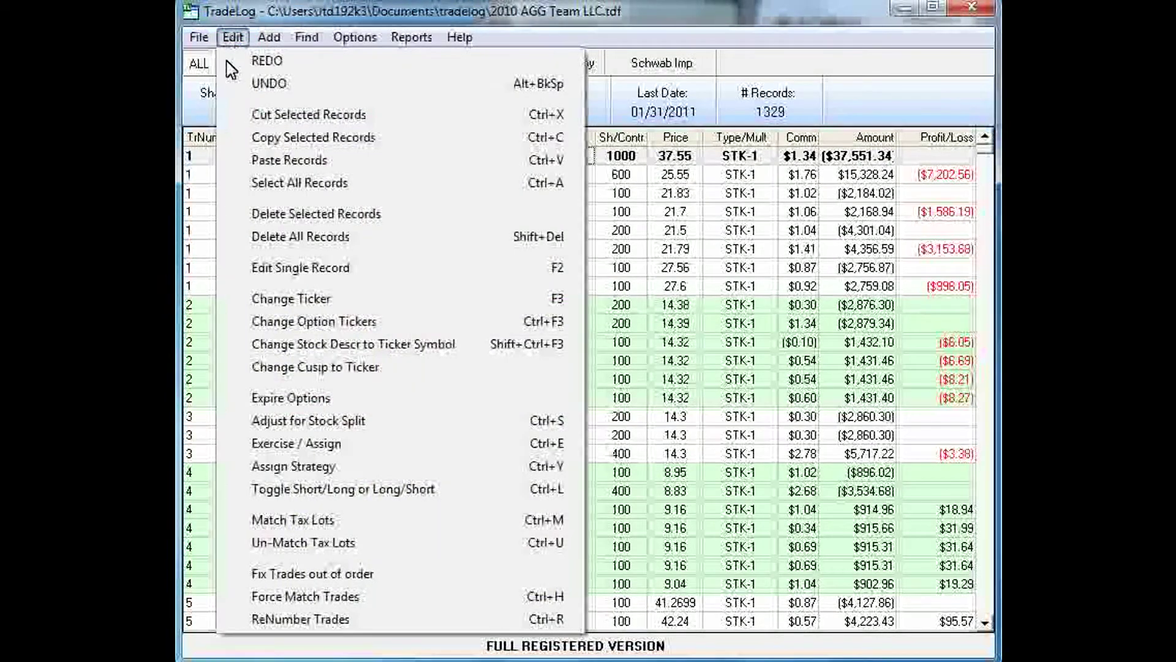
left_click(257, 421)
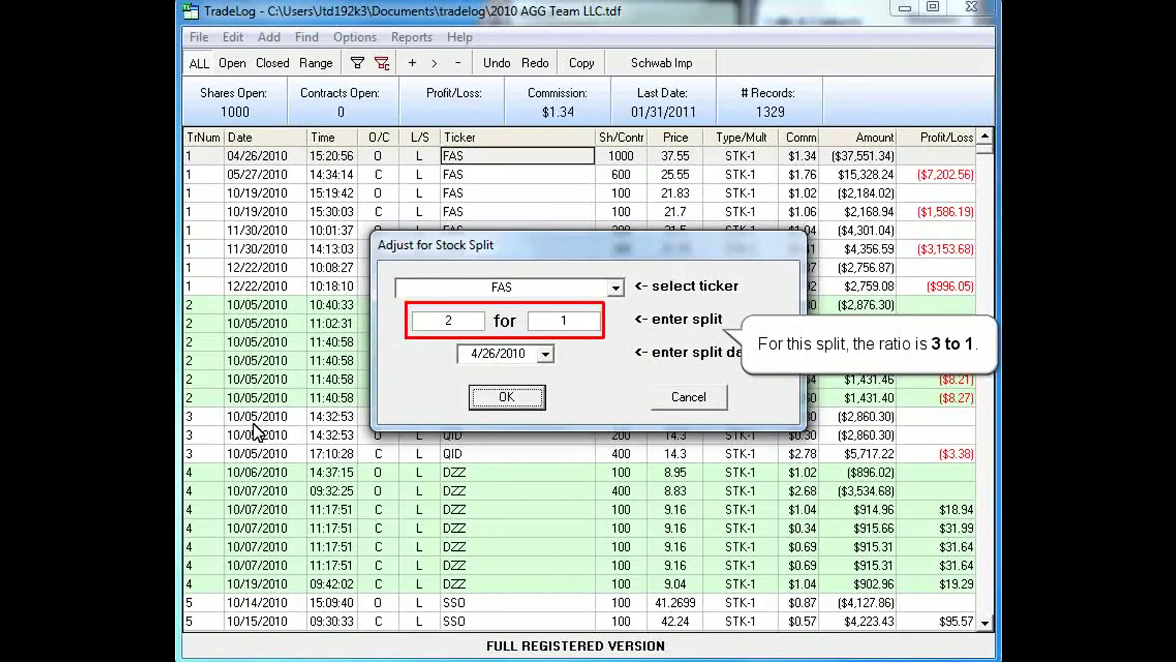
Step: Clear the 2 from the first split ratio field to make it 3-for-1
left_click(464, 322)
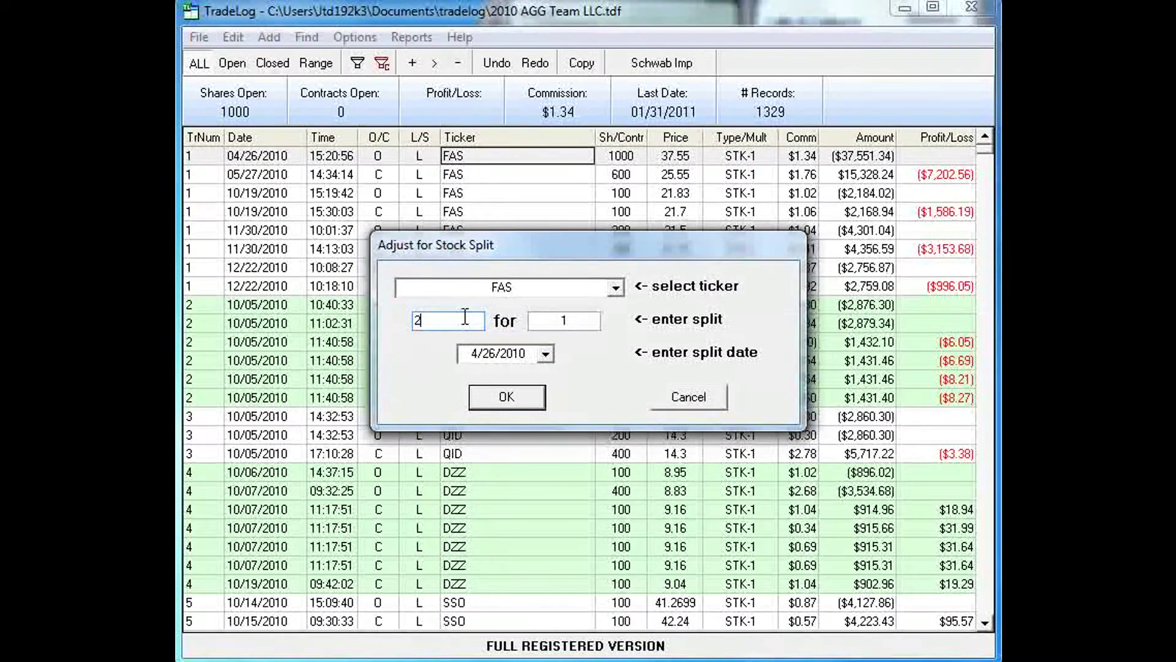
key("BackSpace")
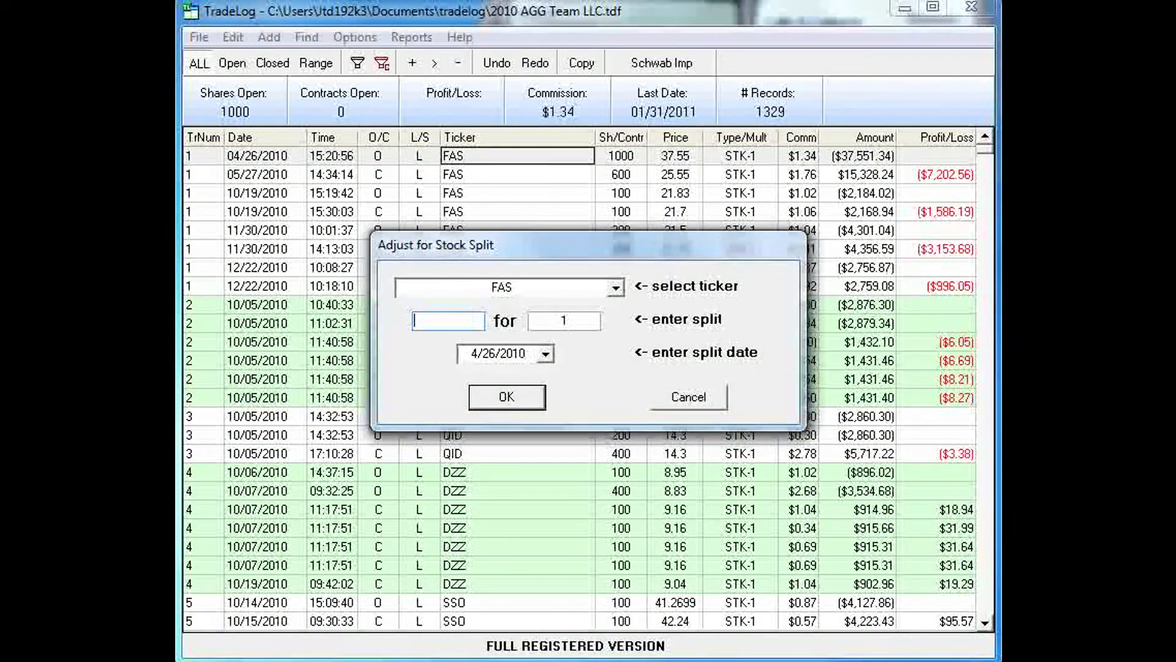
type("3")
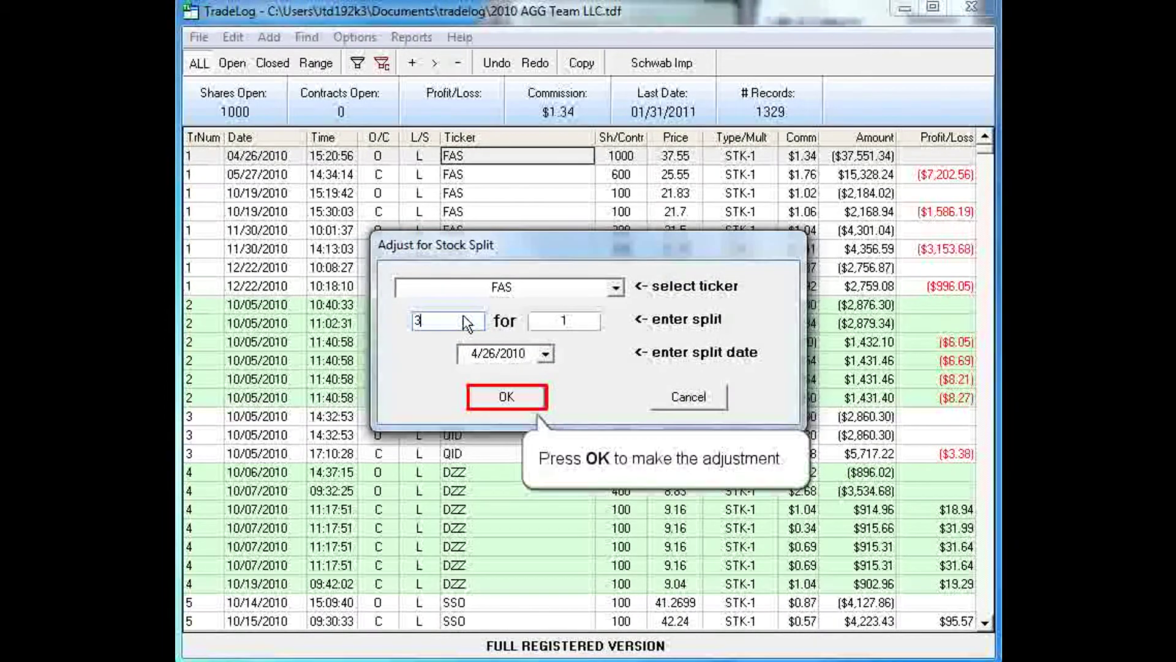
Step: Apply the 3-for-1 FAS split and save all 1329 records
left_click(510, 396)
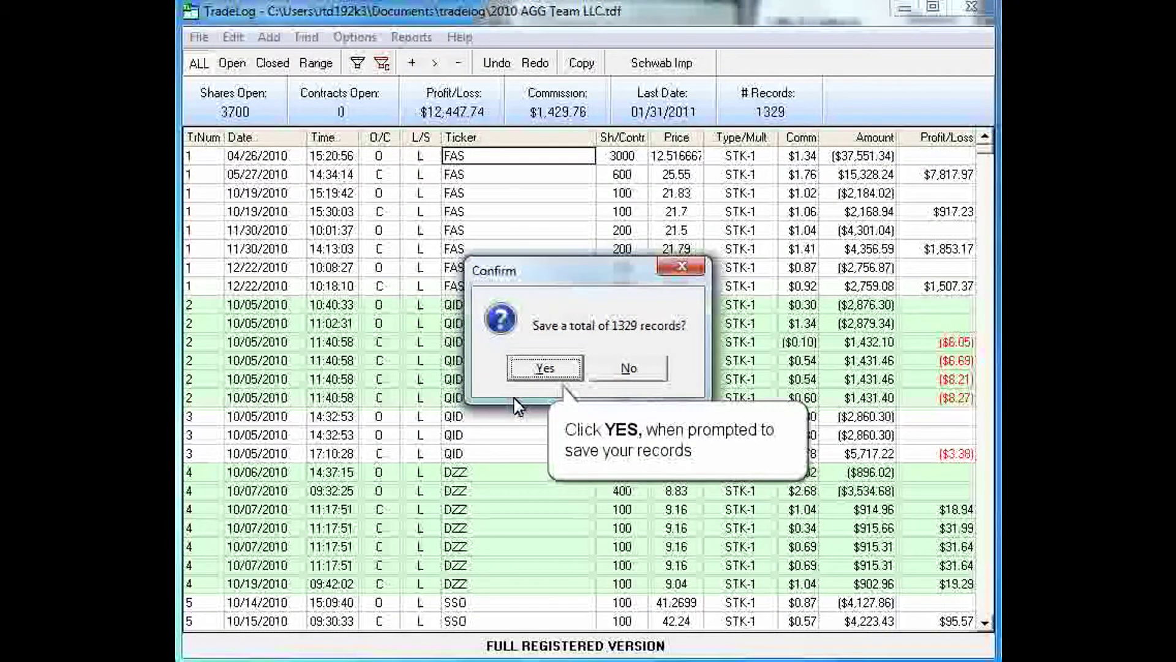
left_click(545, 368)
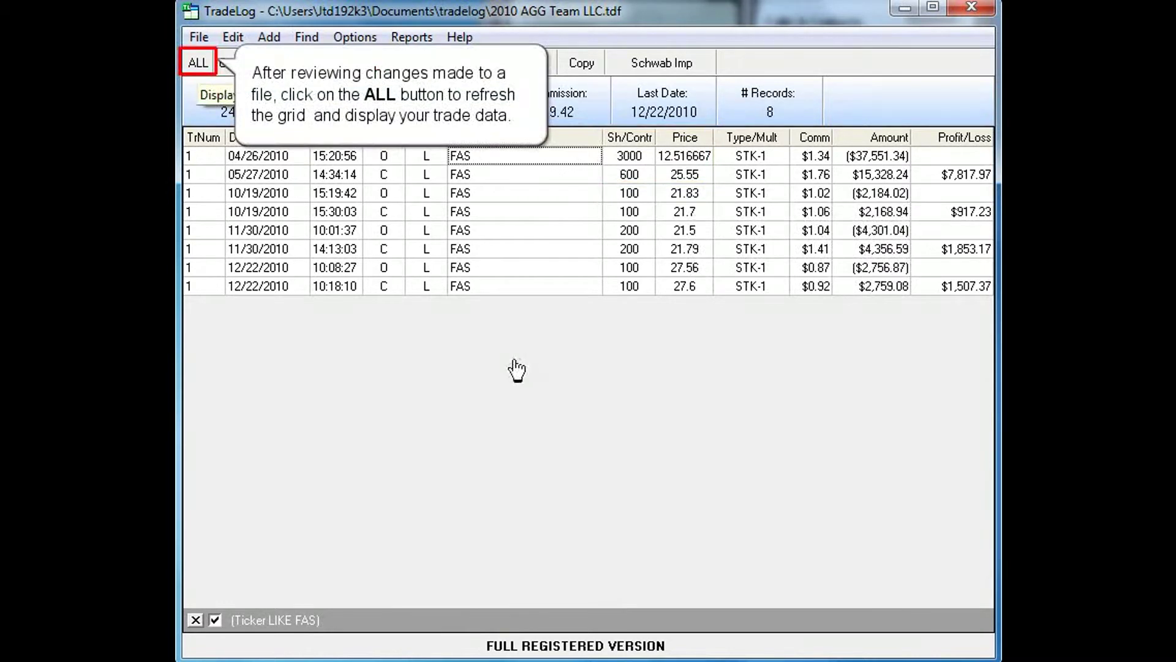
Step: Refresh the grid with ALL to show every trade
left_click(195, 66)
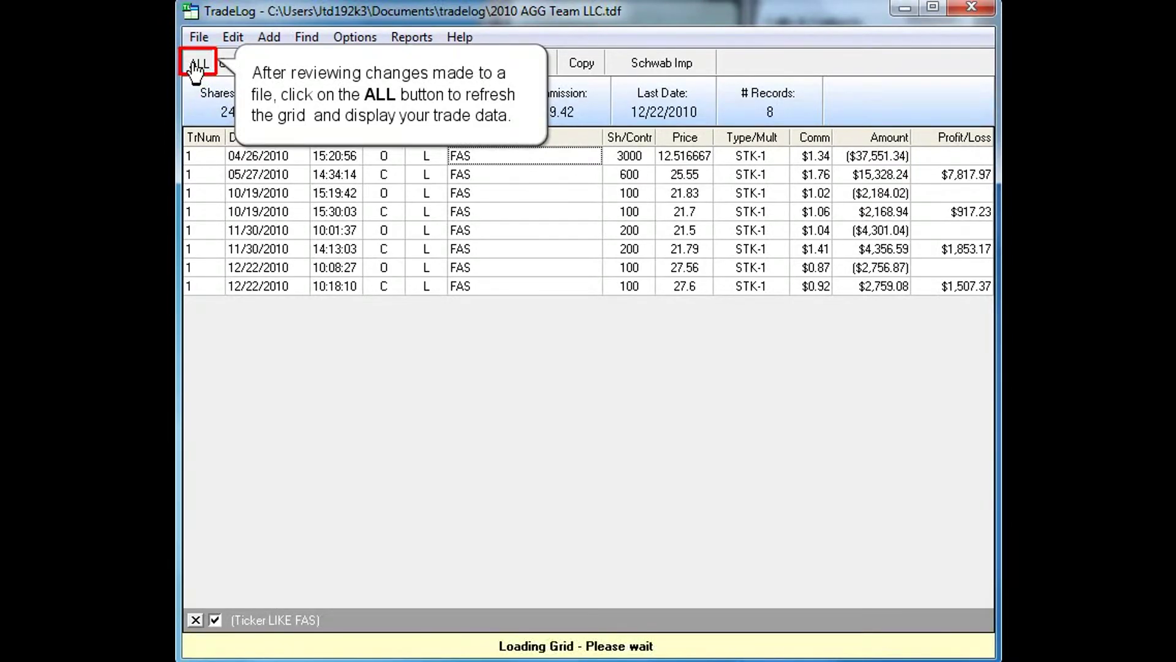